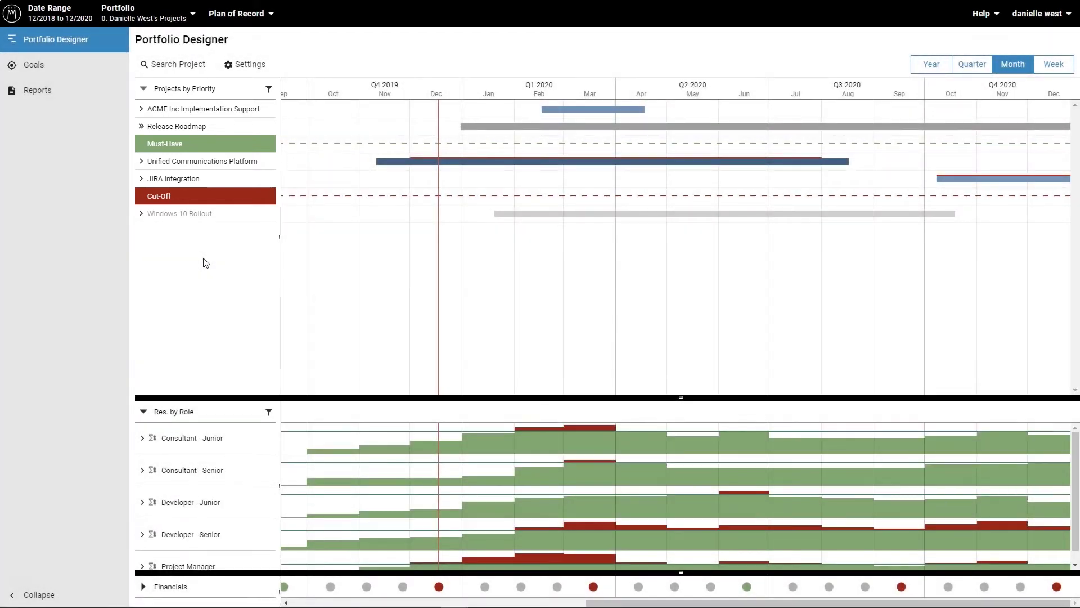
# Step: Expand the ACME project's resource rows to check allocations, then collapse them again
pyautogui.click(139, 108)
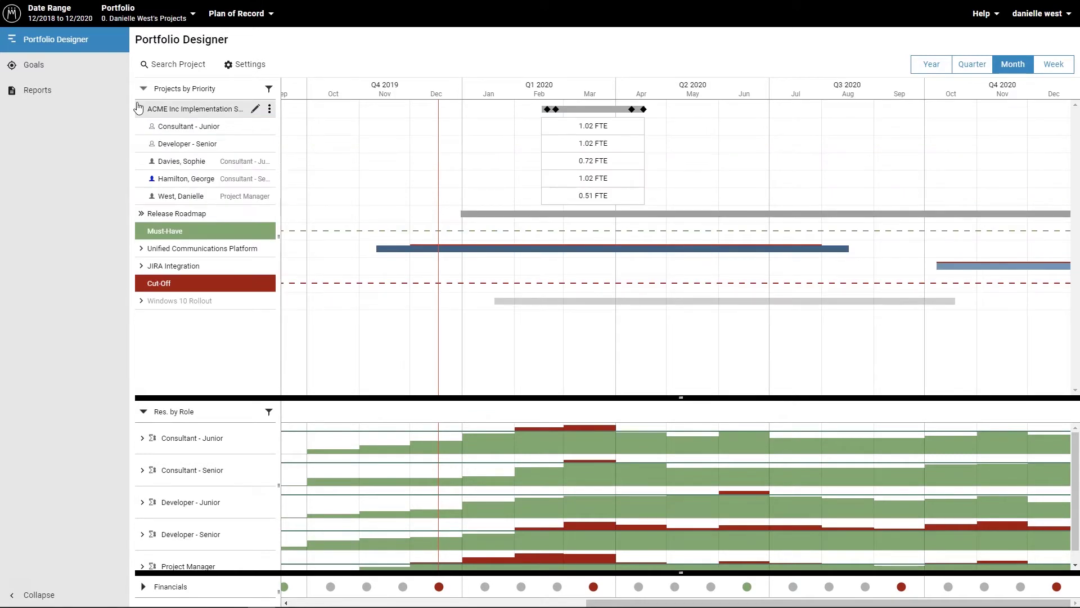
pyautogui.click(139, 108)
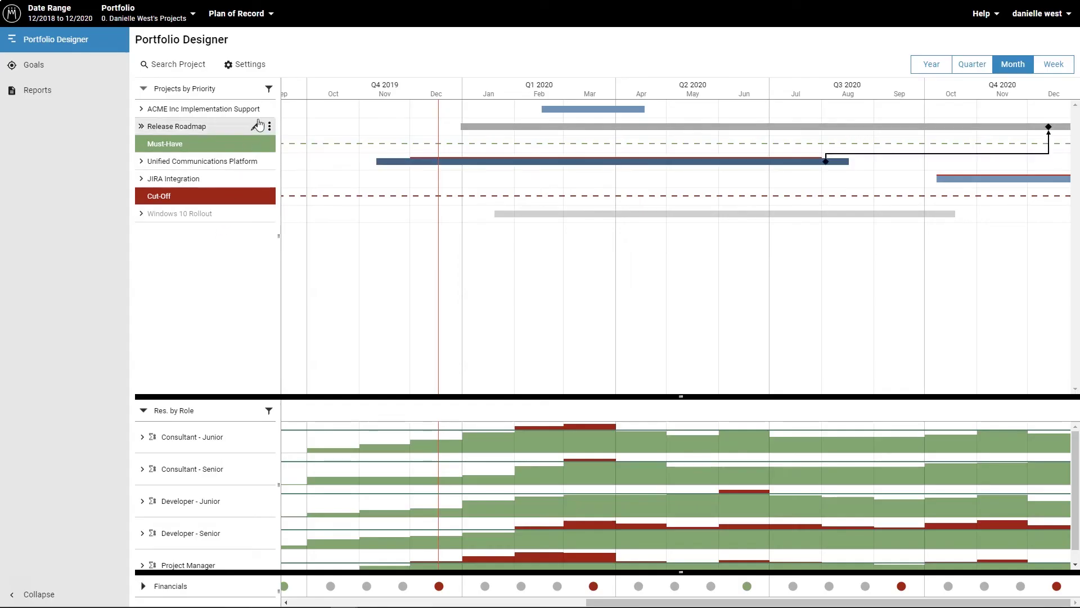
# Step: Open the ACME Inc Implementation Support details and change its status to Needs attention
pyautogui.click(256, 110)
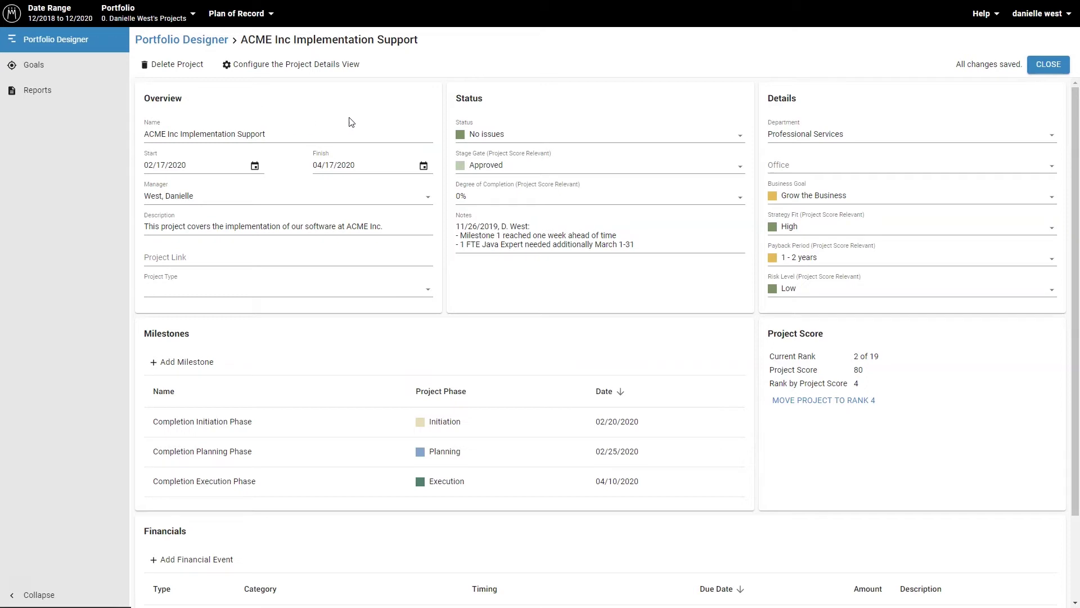
pyautogui.click(741, 136)
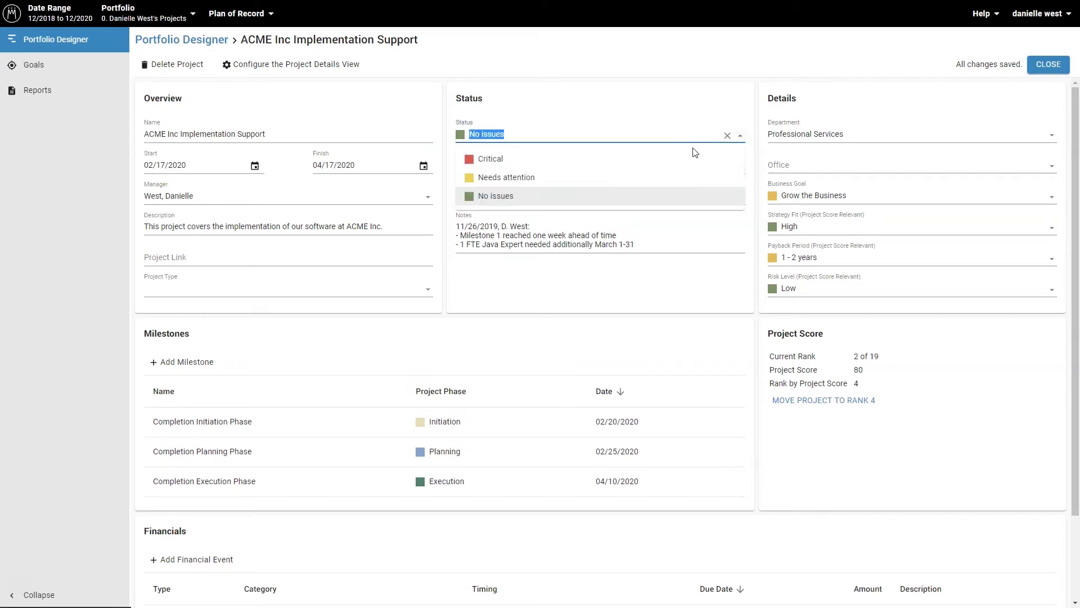
pyautogui.click(543, 179)
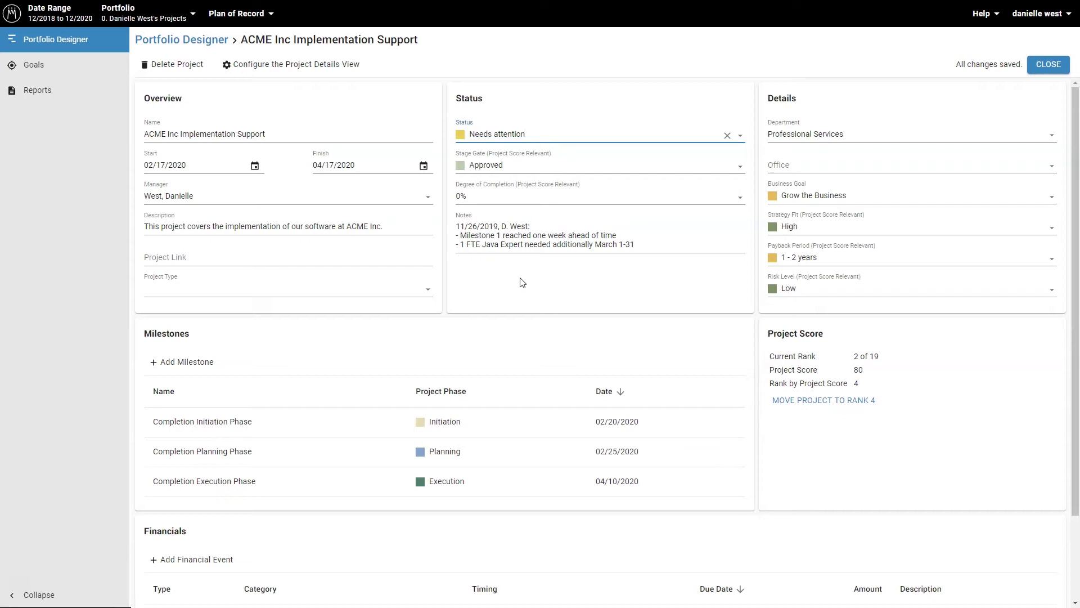
# Step: Add a note dated 01/26/2020, signed with the author's name: '- Need two more weeks to reach milestone 3'
pyautogui.click(463, 232)
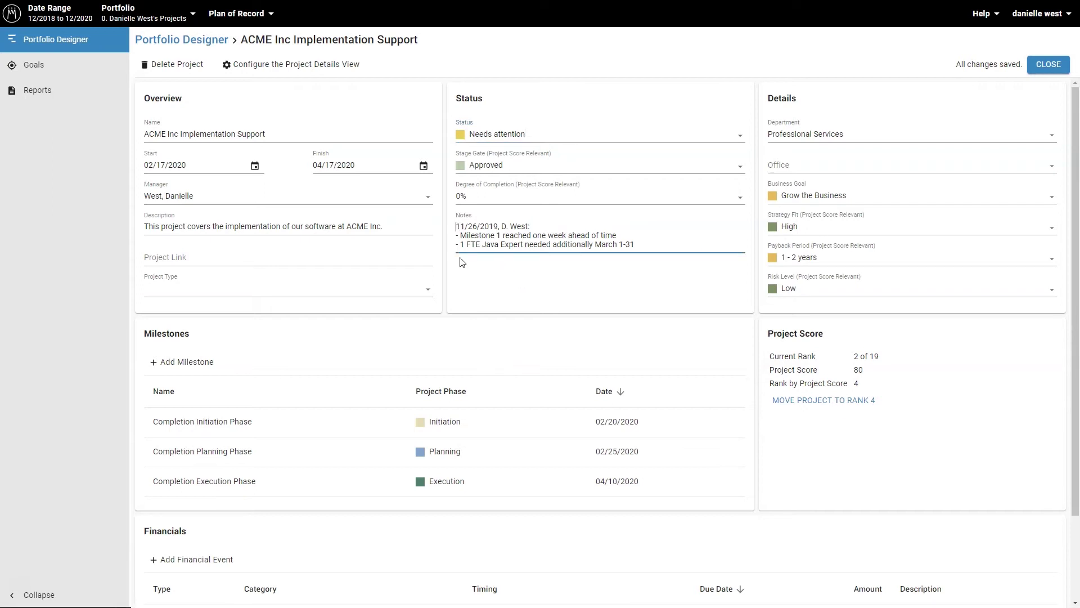
pyautogui.press('Return')
pyautogui.press('Return')
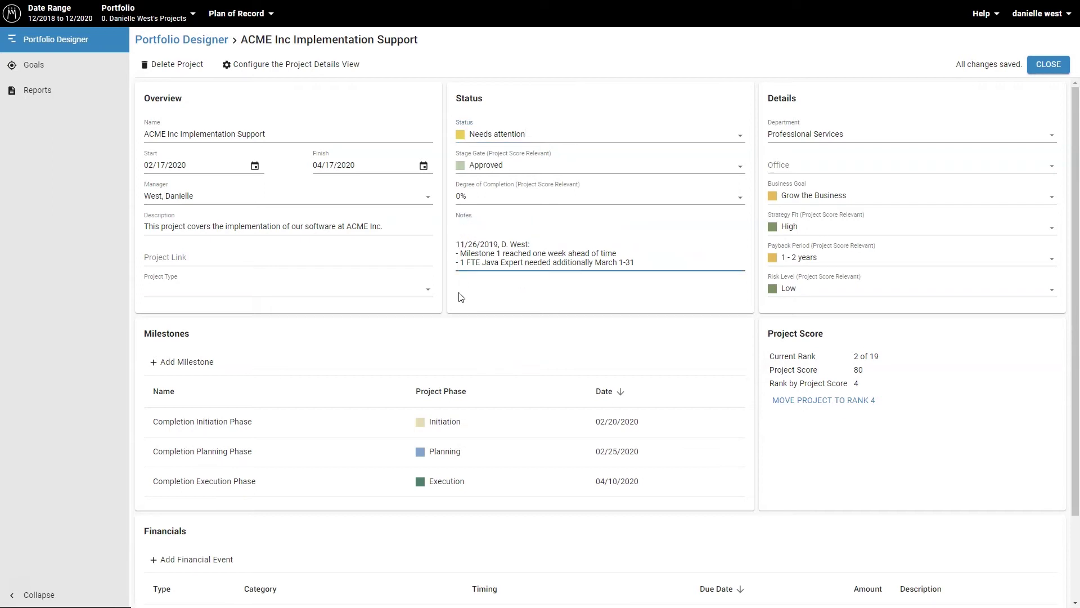
pyautogui.write('01/26/2020, D. West:')
pyautogui.press('Return')
pyautogui.write('- Need ')
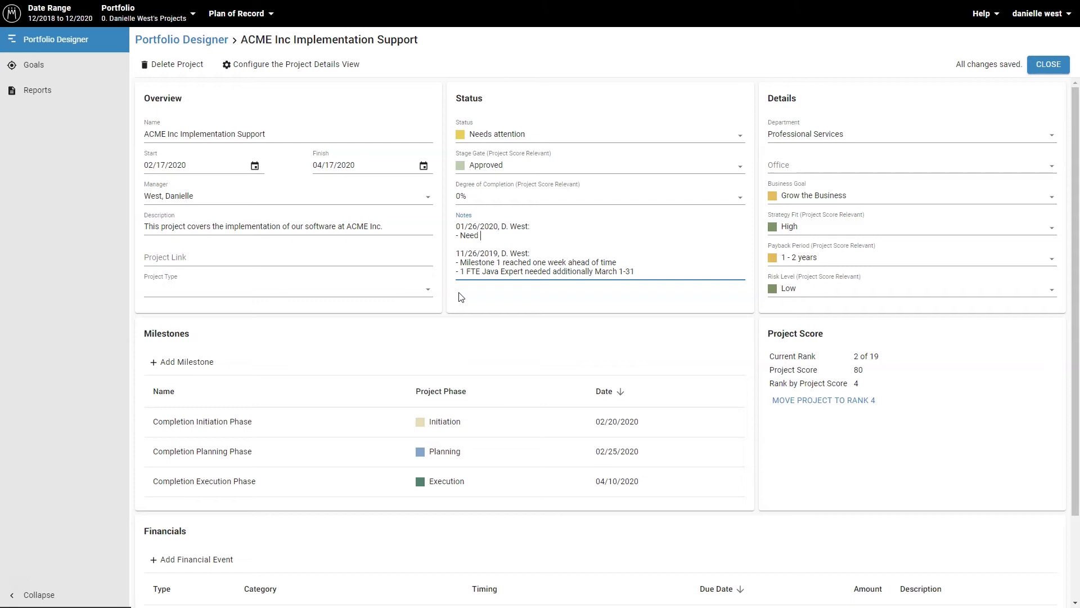
pyautogui.write('two more weeks to reach milestone 3')
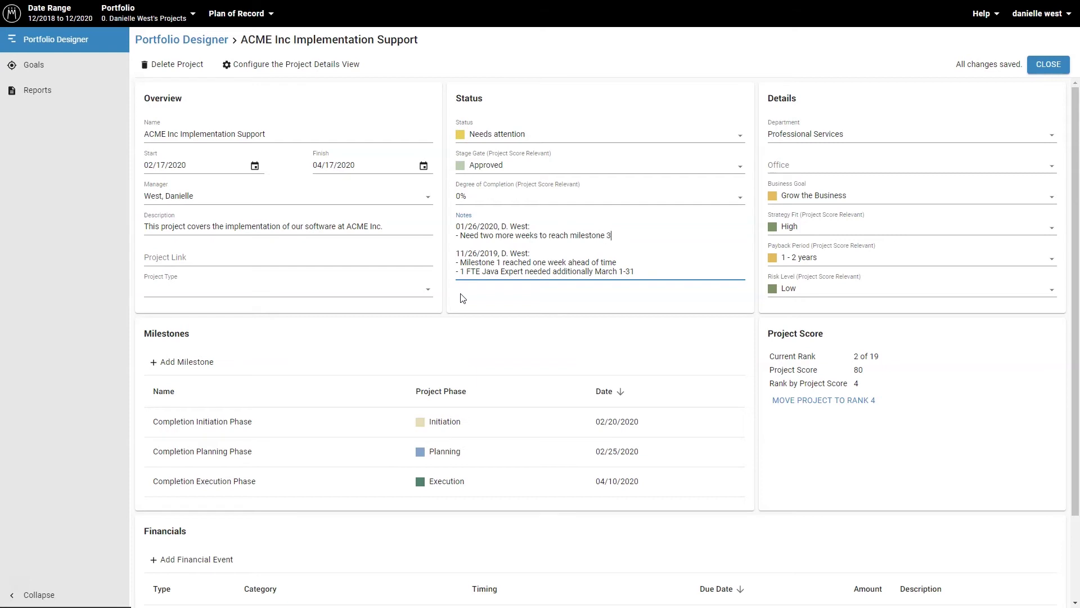
pyautogui.click(463, 298)
pyautogui.click(266, 257)
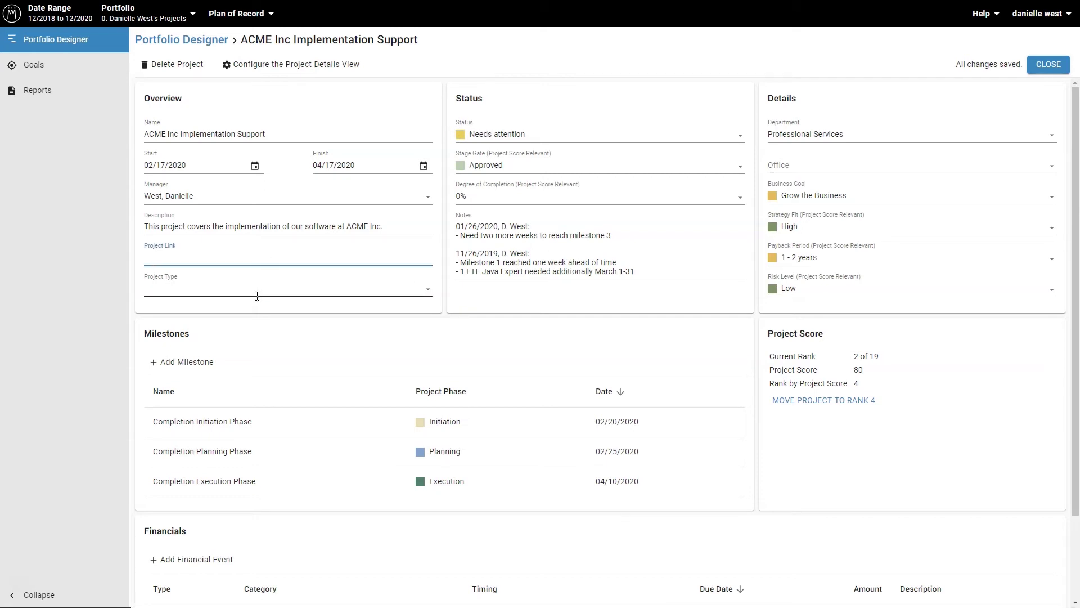
pyautogui.write('https://www.company.com/JIRA/Proj')
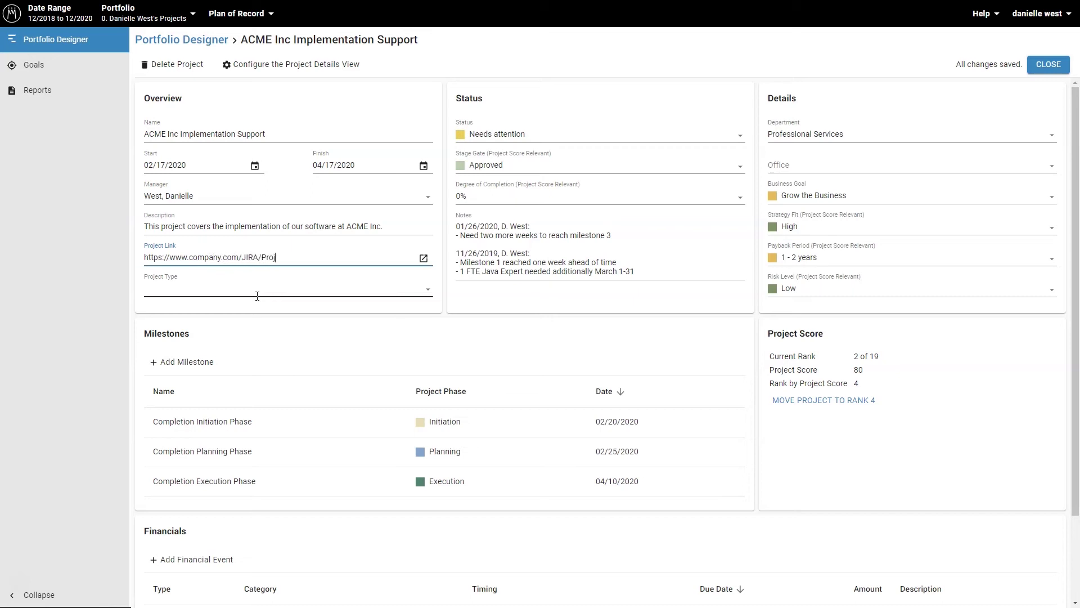
pyautogui.write('ect')
pyautogui.click(260, 304)
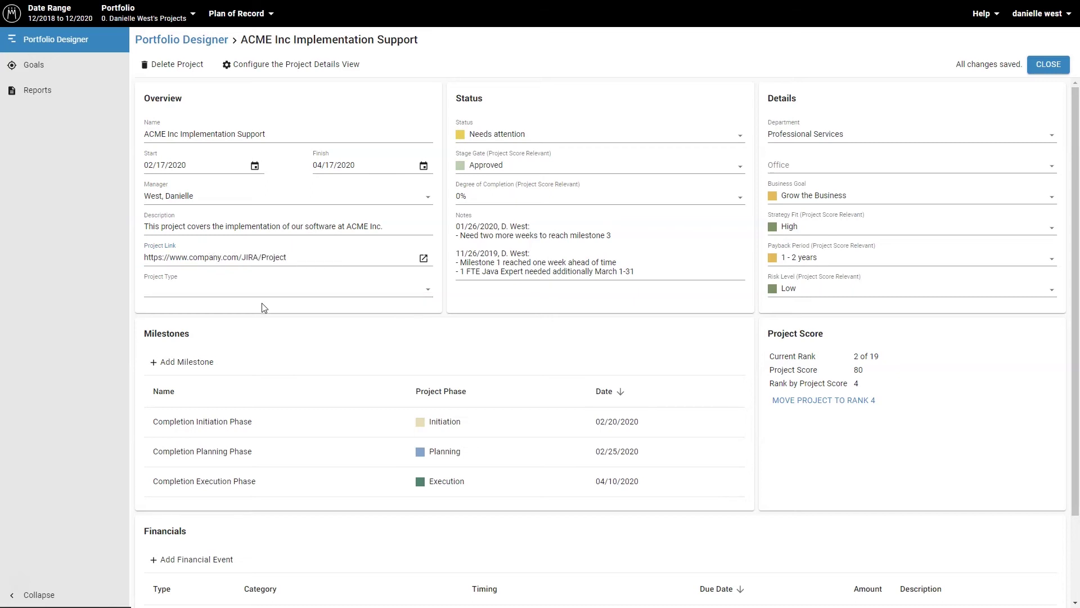
# Step: Set degree of completion to 75%, then reopen the ACME project's details page
pyautogui.click(740, 201)
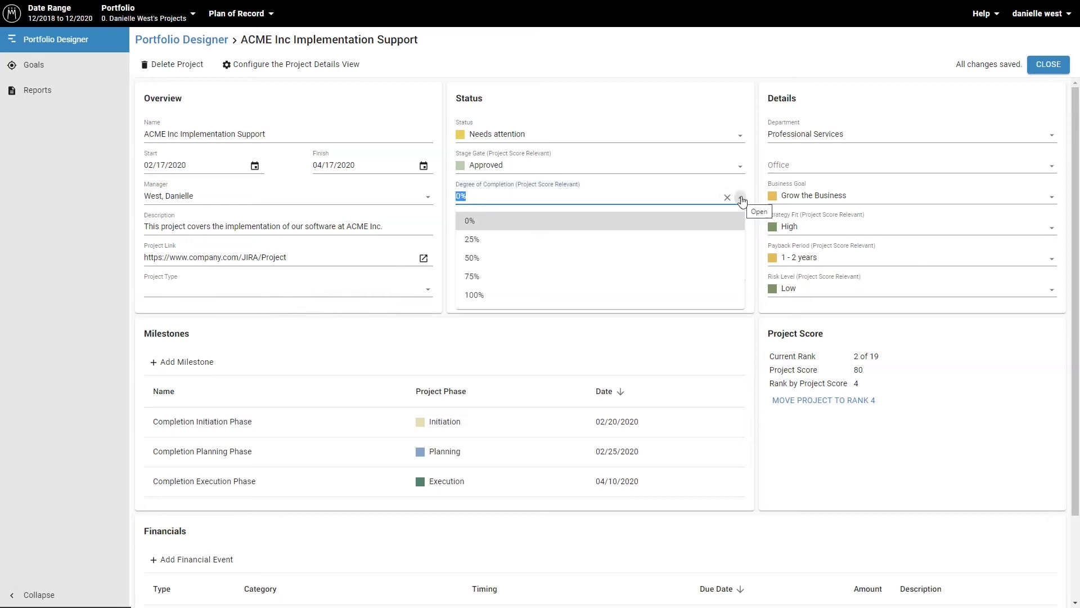
pyautogui.click(604, 279)
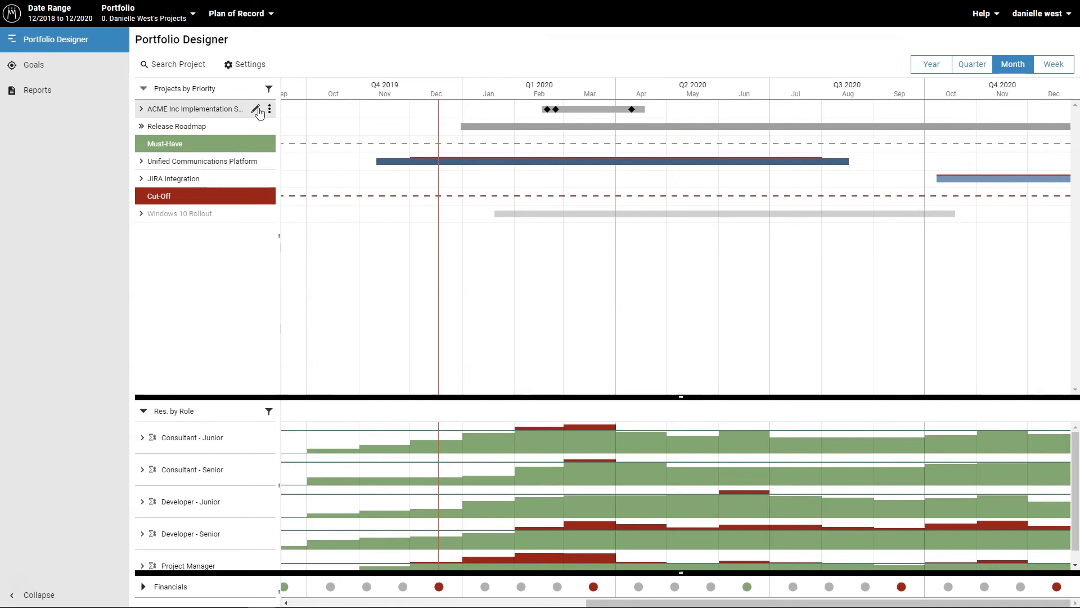
pyautogui.click(258, 111)
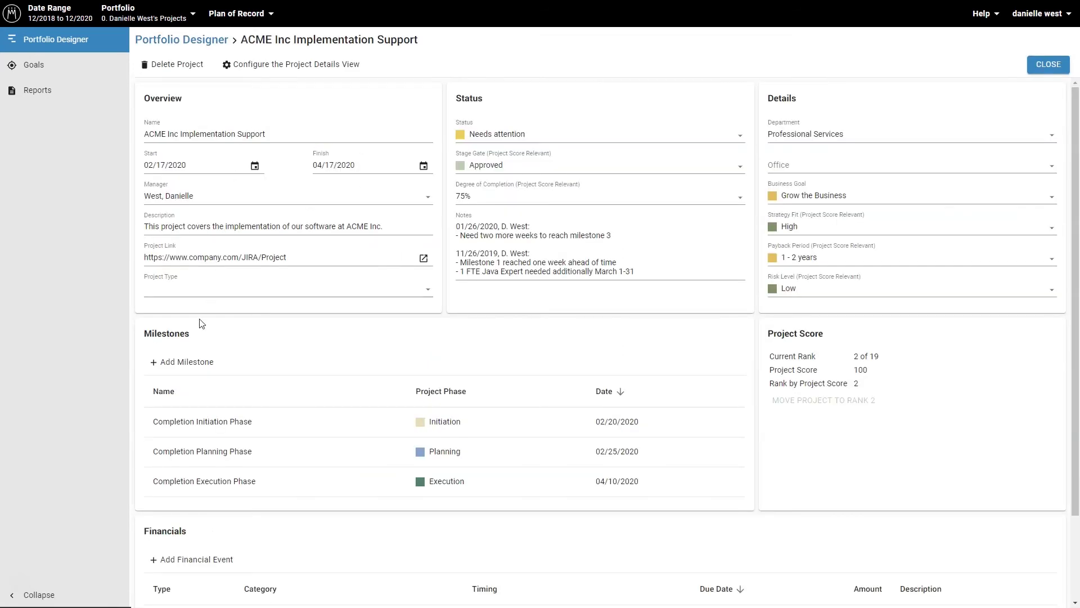
# Step: Add and save a 'Project Close-Out' milestone dated 04/17/2020 in the Close phase
pyautogui.click(178, 364)
pyautogui.write('Pro')
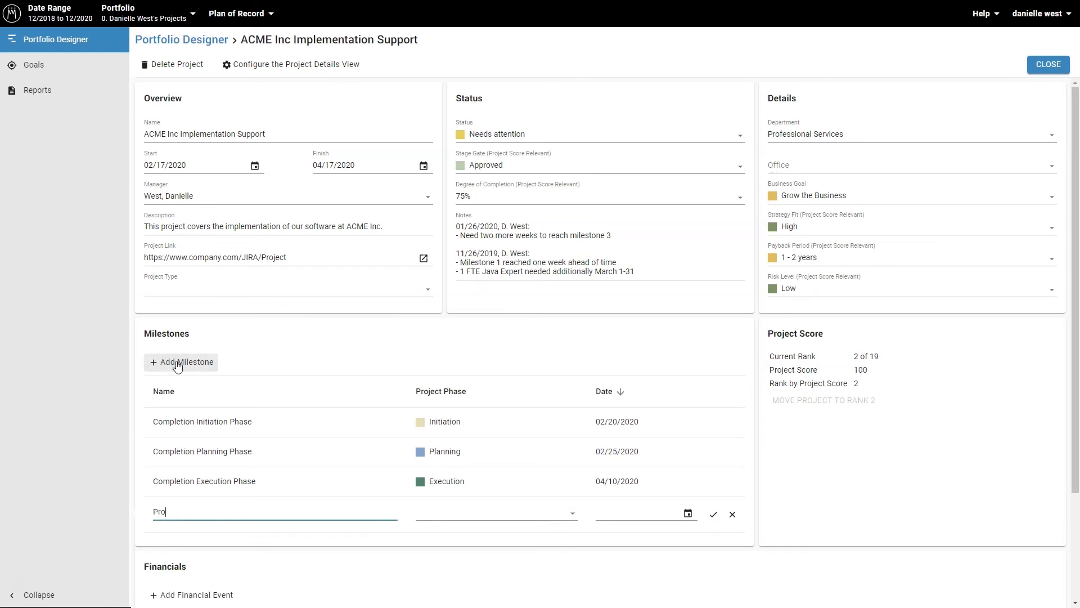
pyautogui.write('ject Close-Out')
pyautogui.click(606, 510)
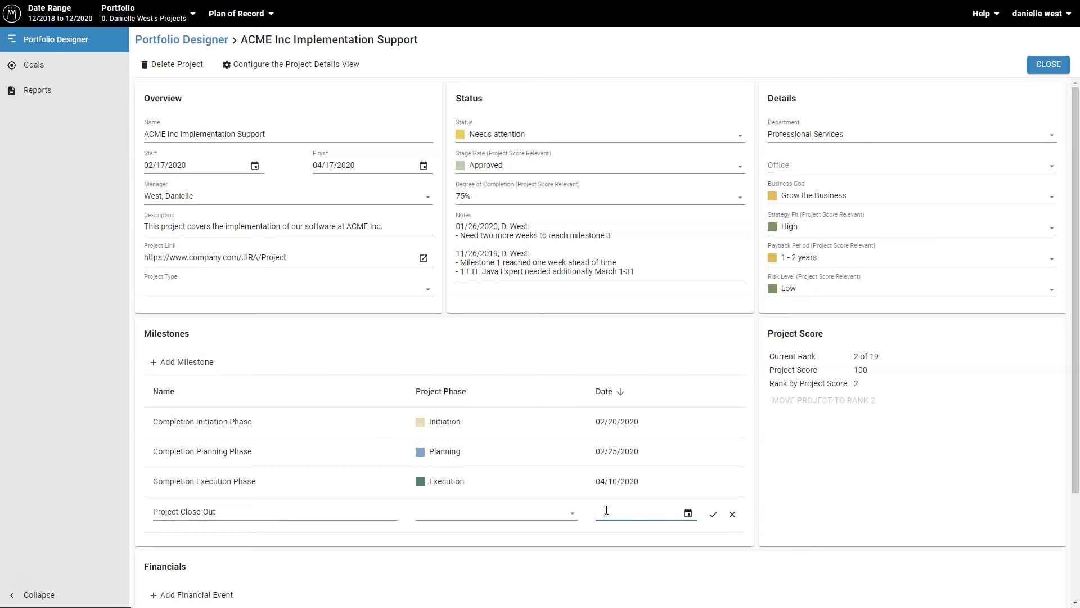
pyautogui.write('04/17/')
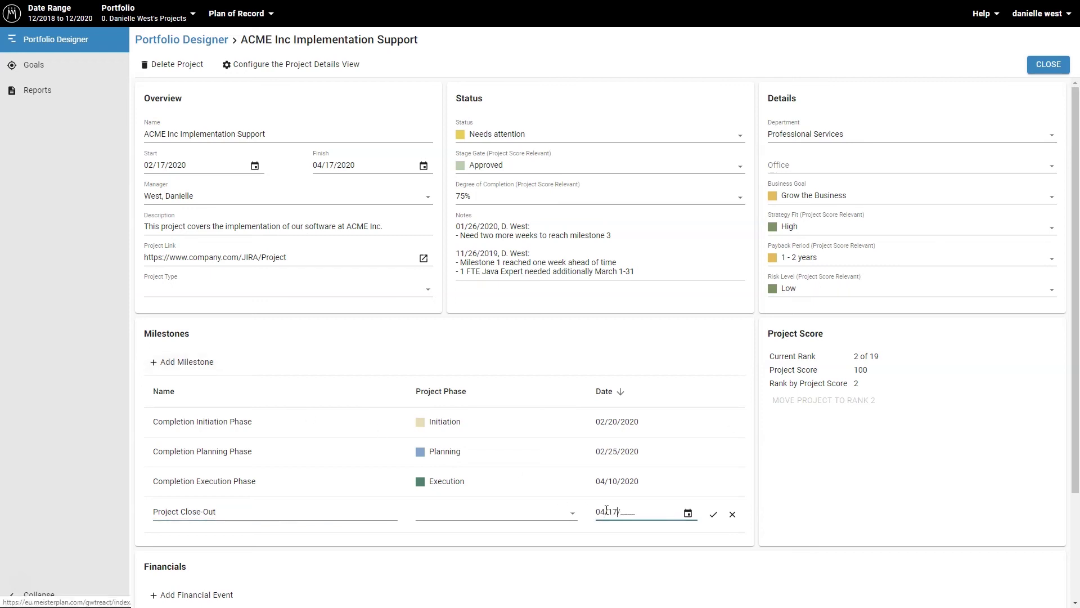
pyautogui.write('2020')
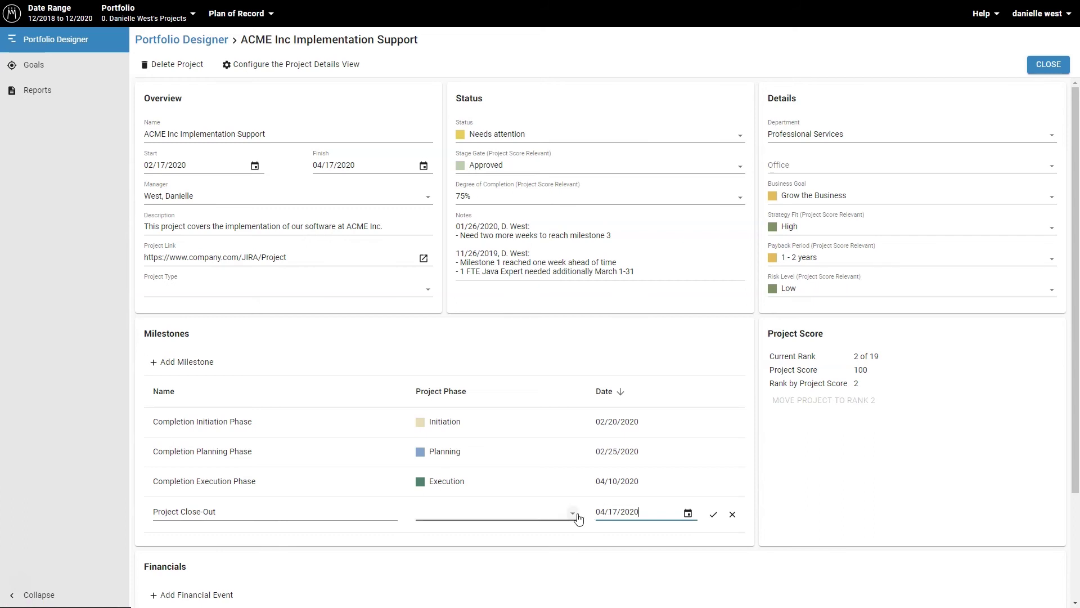
pyautogui.click(572, 513)
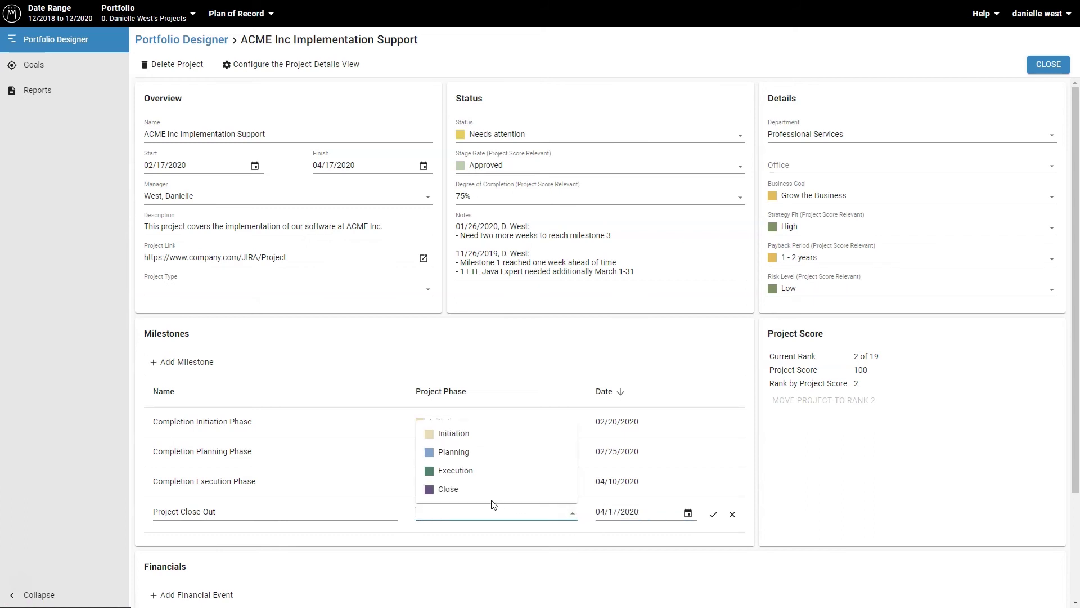
pyautogui.click(472, 489)
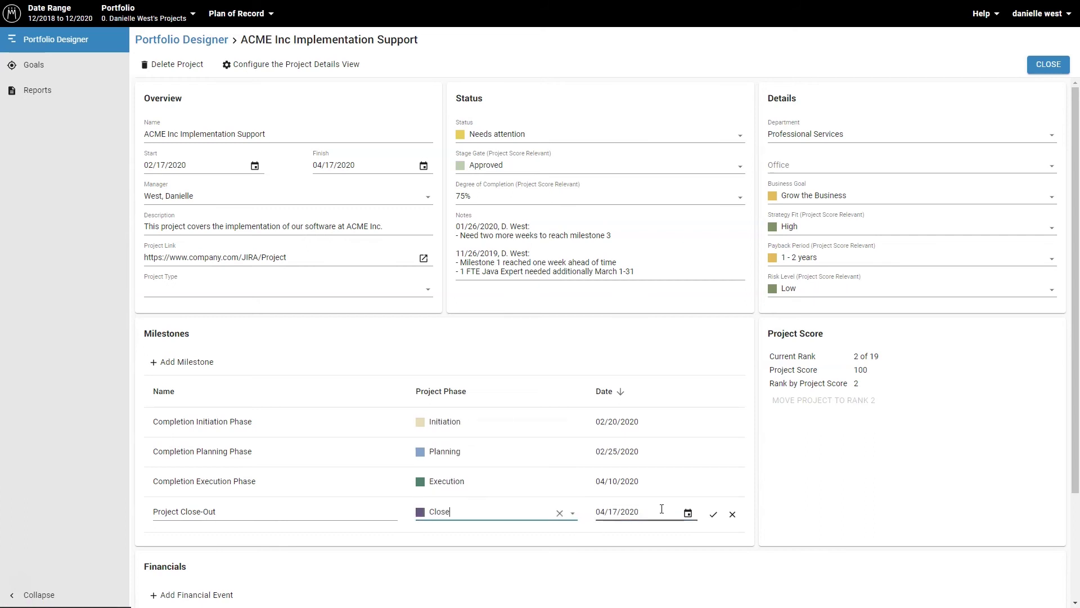
pyautogui.click(712, 513)
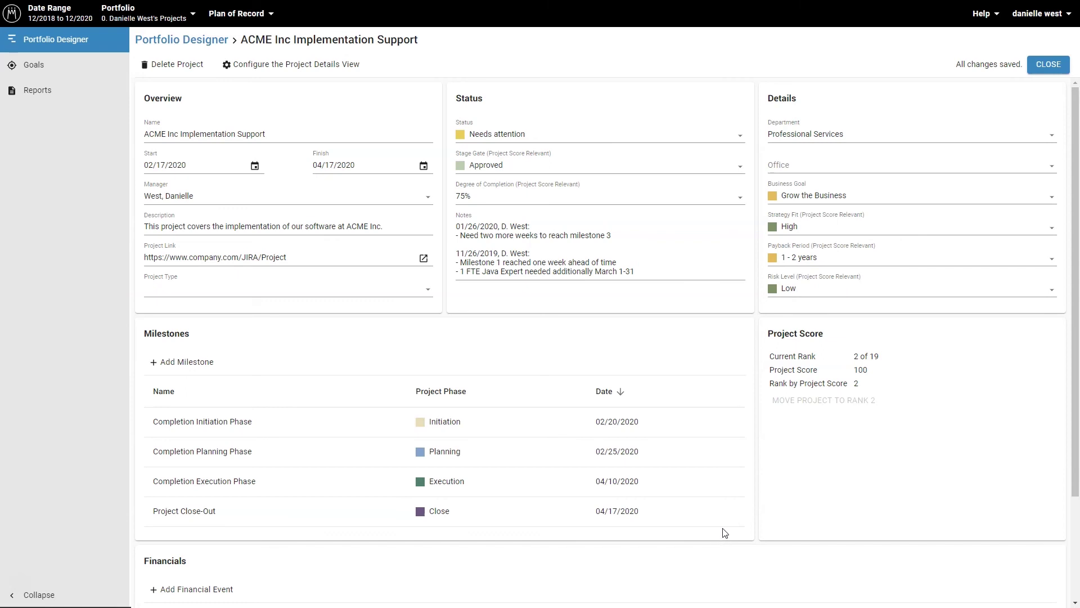
# Step: Close the project details and set the portfolio Gantt color scheme to Project Phases
pyautogui.click(1051, 70)
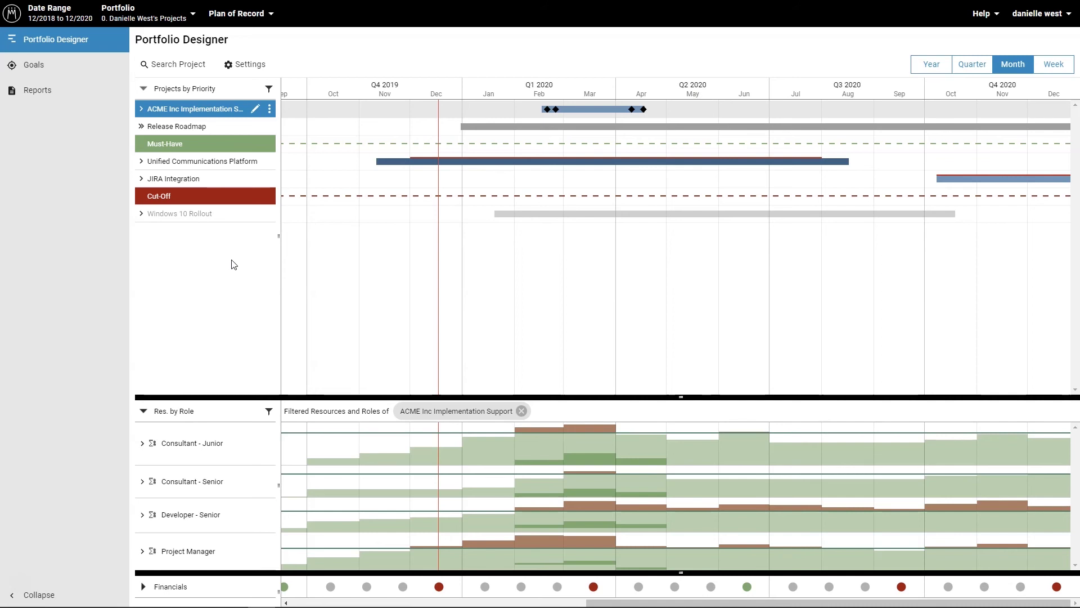
pyautogui.click(244, 65)
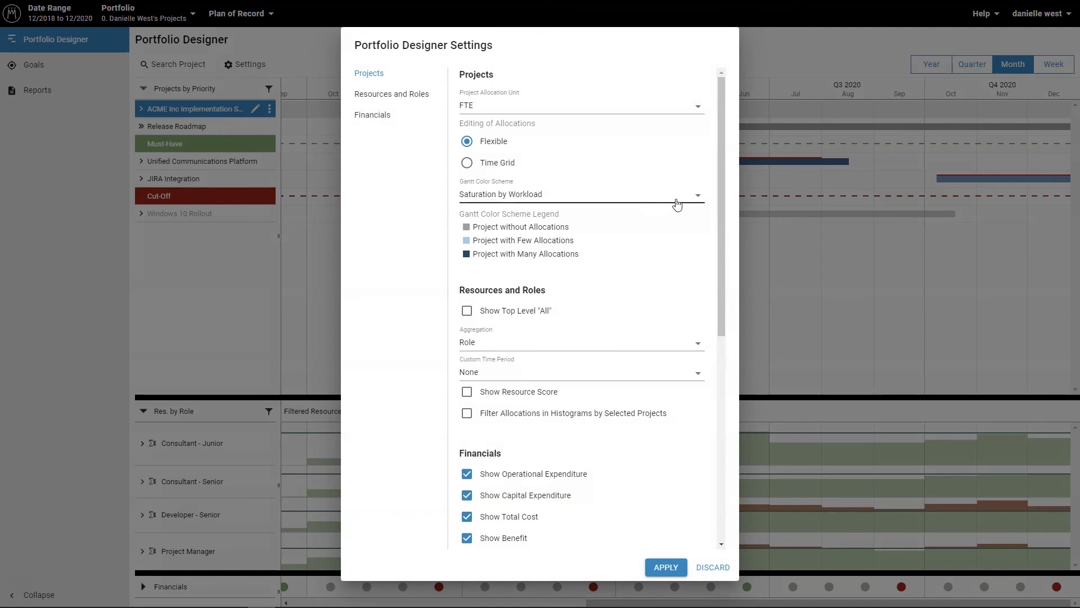
pyautogui.click(698, 196)
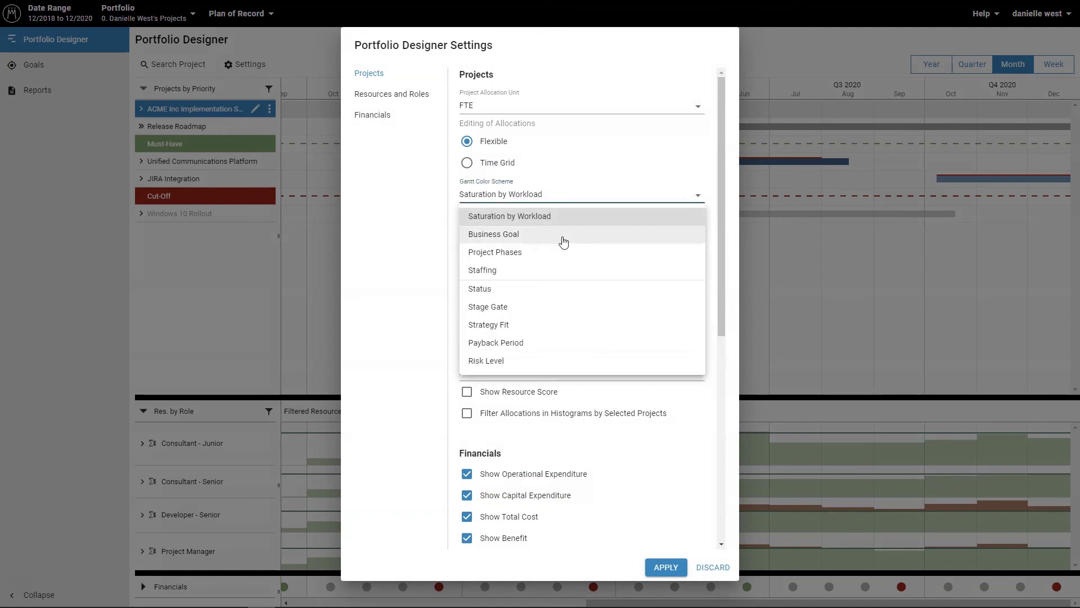
pyautogui.click(513, 251)
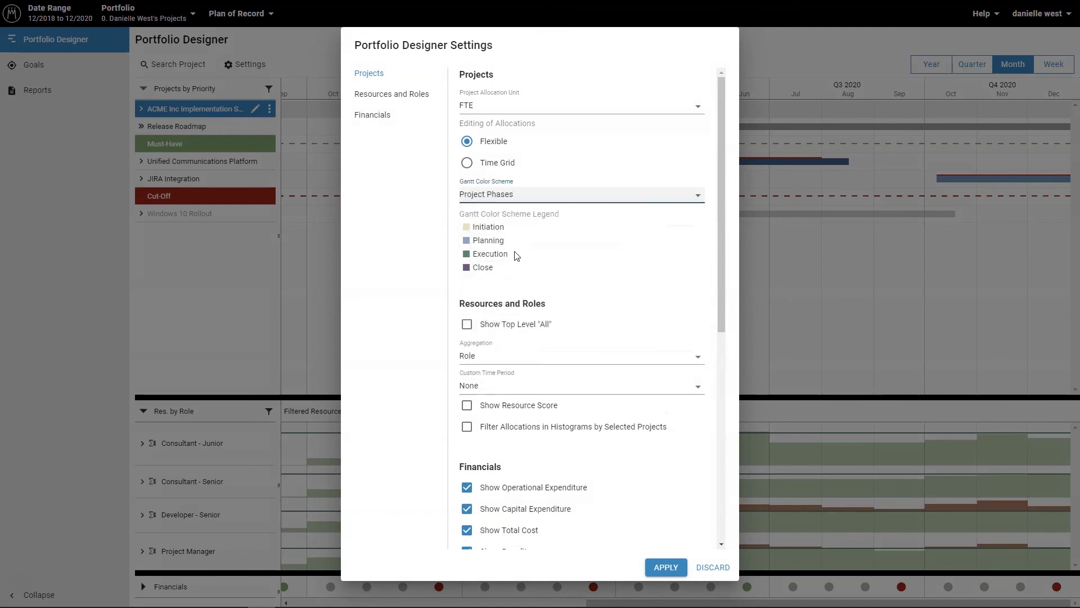
pyautogui.click(664, 567)
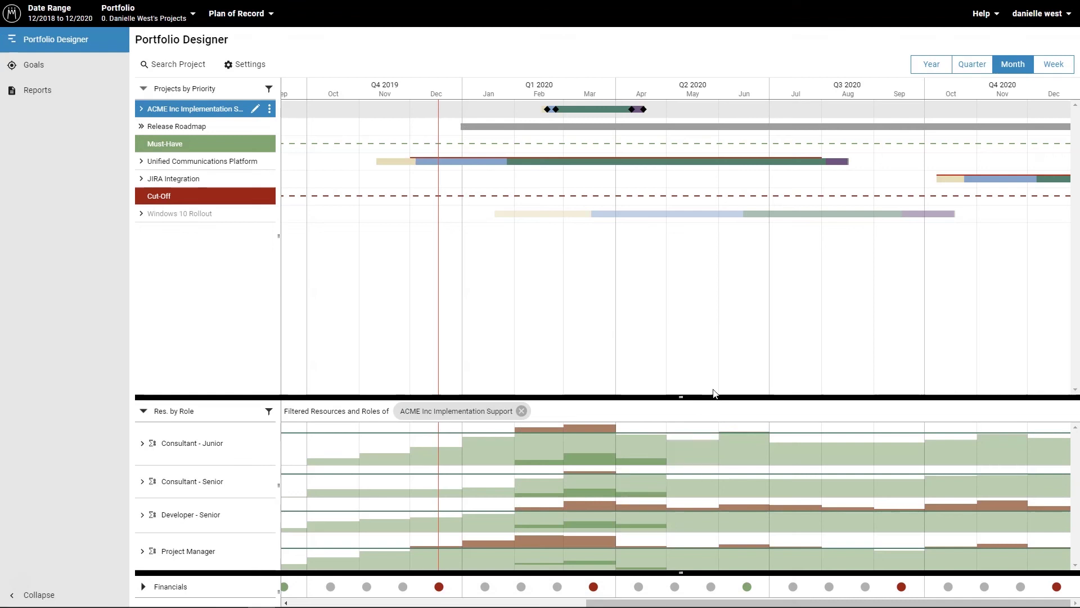